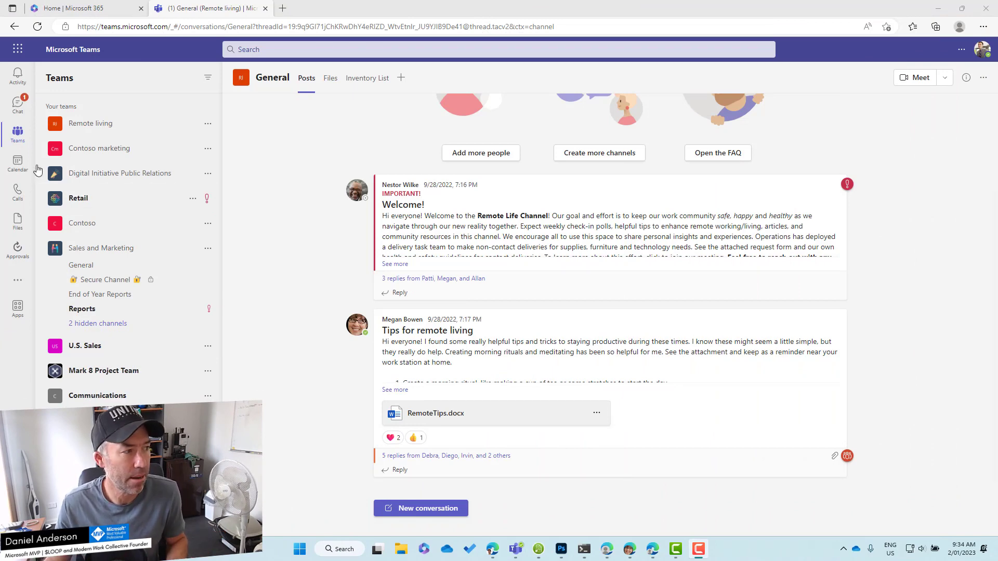
# - Open Approvals, glance through the more-apps list, then show the Sent requests with the approved Leave
pyautogui.click(20, 249)
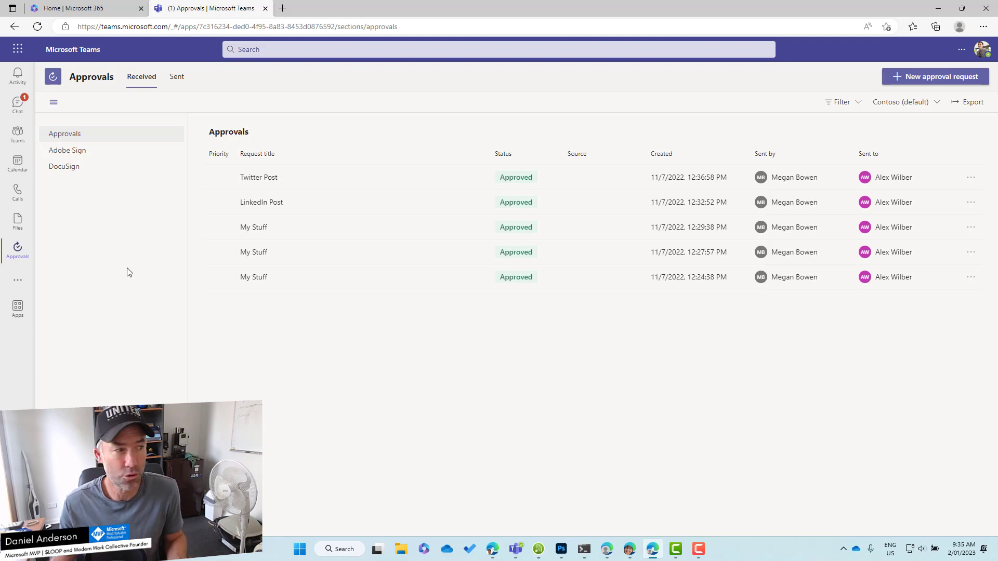
pyautogui.click(19, 285)
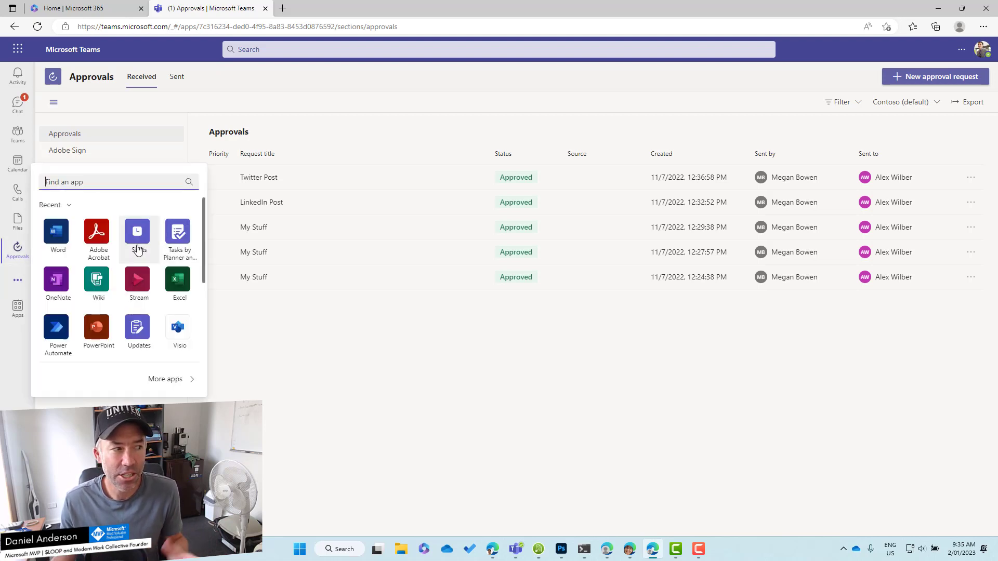
pyautogui.rightClick(174, 240)
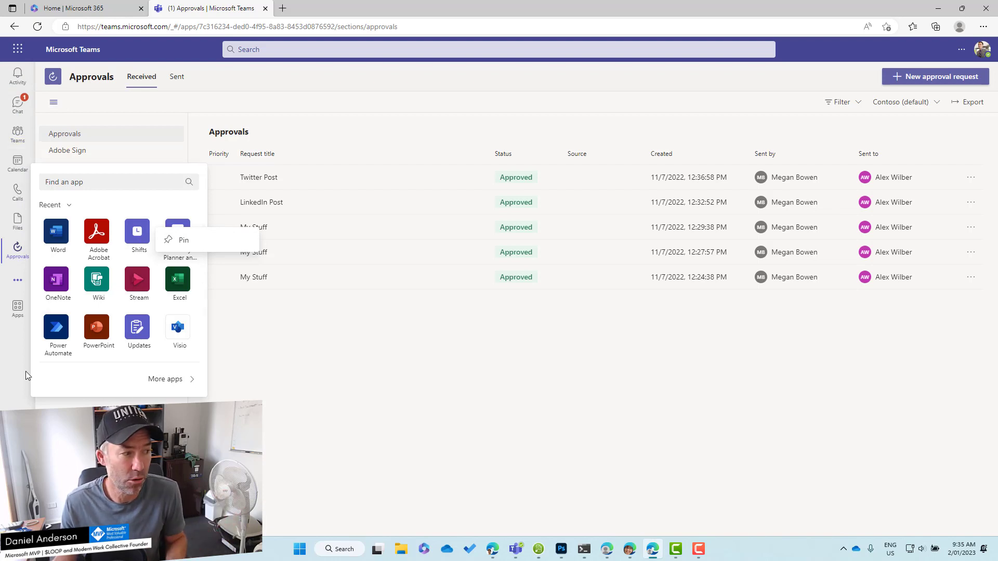
pyautogui.click(19, 263)
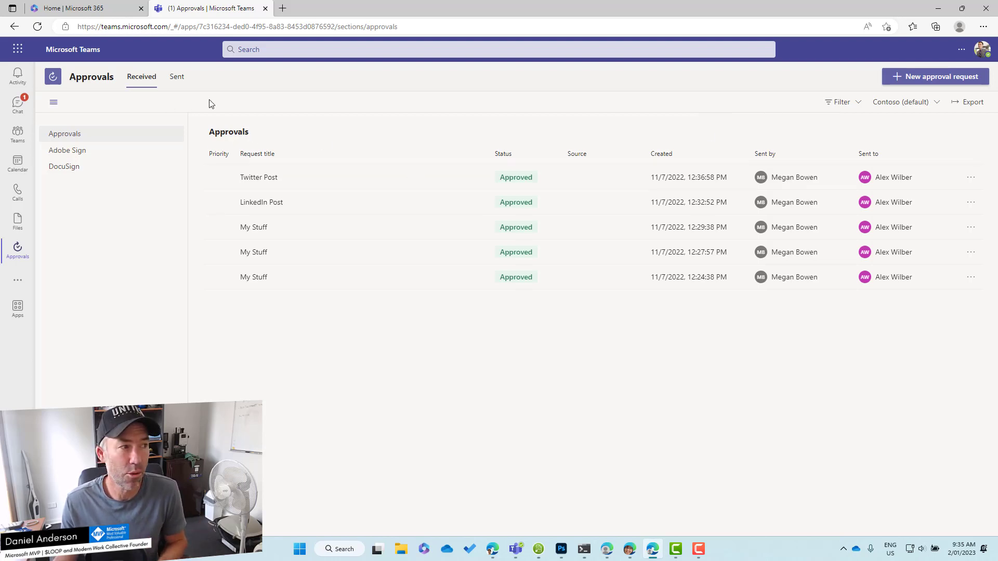
pyautogui.click(175, 78)
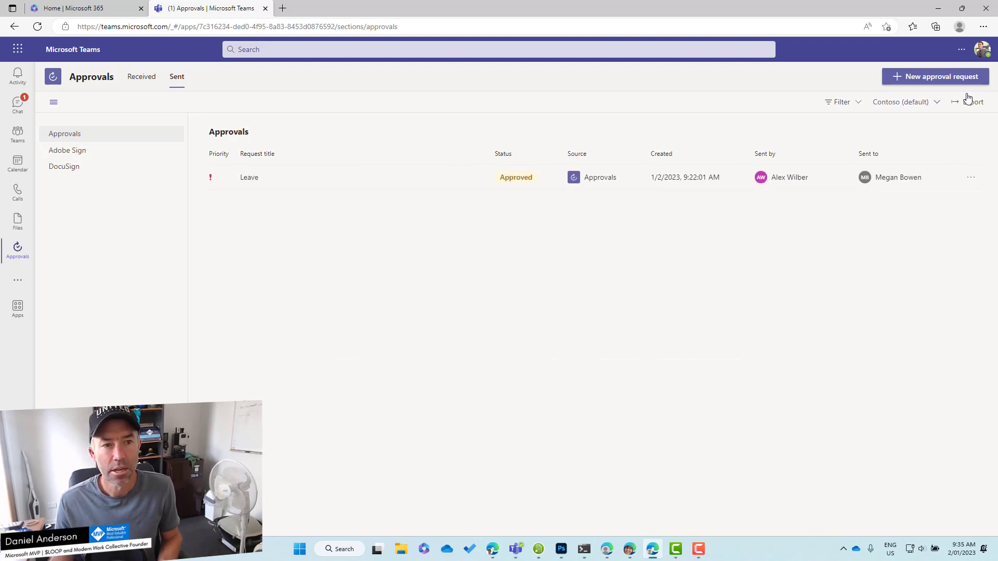
# - Start a new approval request from the Approvals page
pyautogui.click(958, 79)
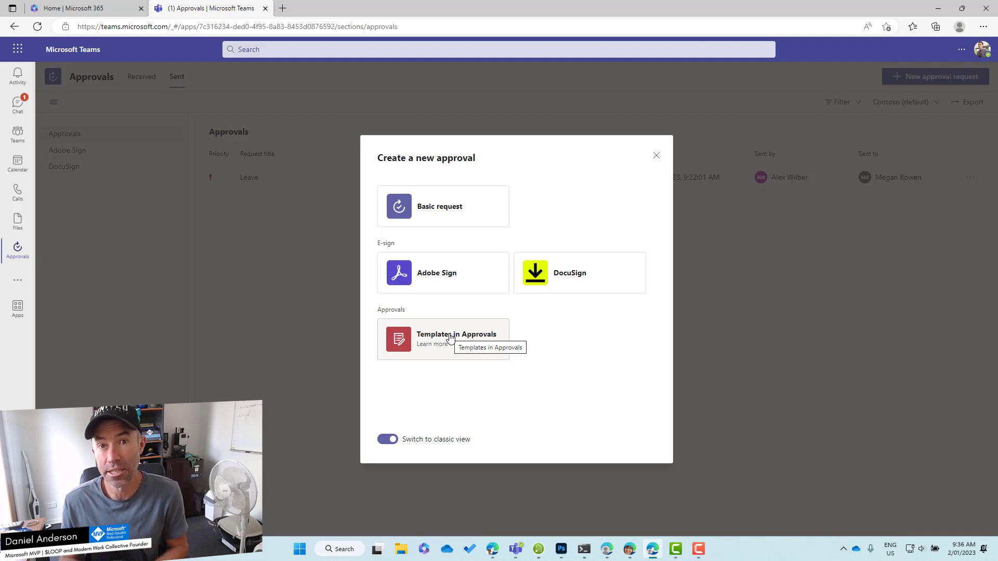
# - Choose a Basic request and name it 'Leave Request'
pyautogui.click(445, 207)
pyautogui.click(458, 213)
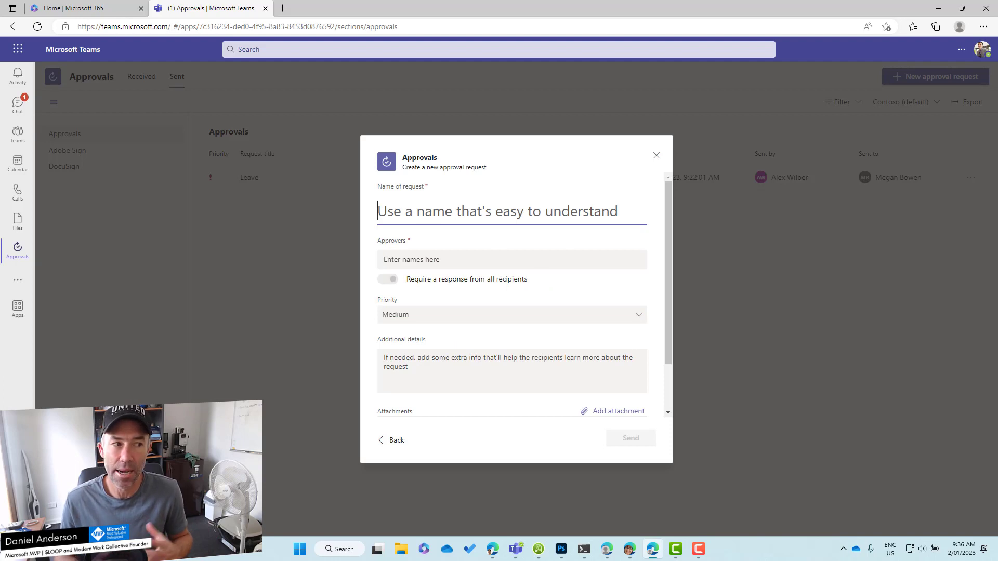
pyautogui.write('Leave')
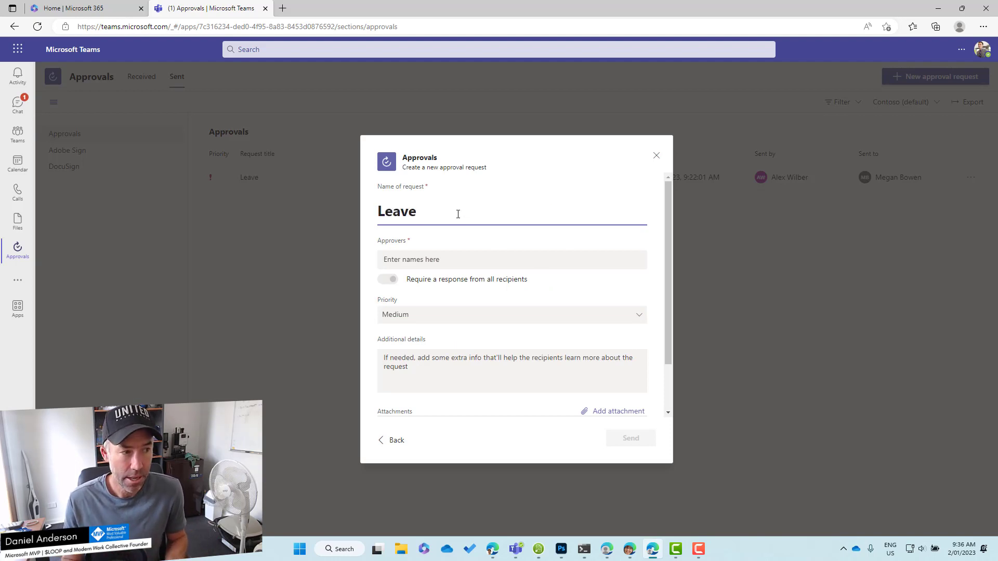
pyautogui.write(' Request - Dani')
pyautogui.press('BackSpace')
pyautogui.press('BackSpace')
pyautogui.press('BackSpace')
pyautogui.press('BackSpace')
pyautogui.press('BackSpace')
pyautogui.press('BackSpace')
pyautogui.press('BackSpace')
# - Add the suggested colleague as approver, set Priority to Important, and add details 'Need a break'
pyautogui.click(398, 259)
pyautogui.write('Megan Bowen')
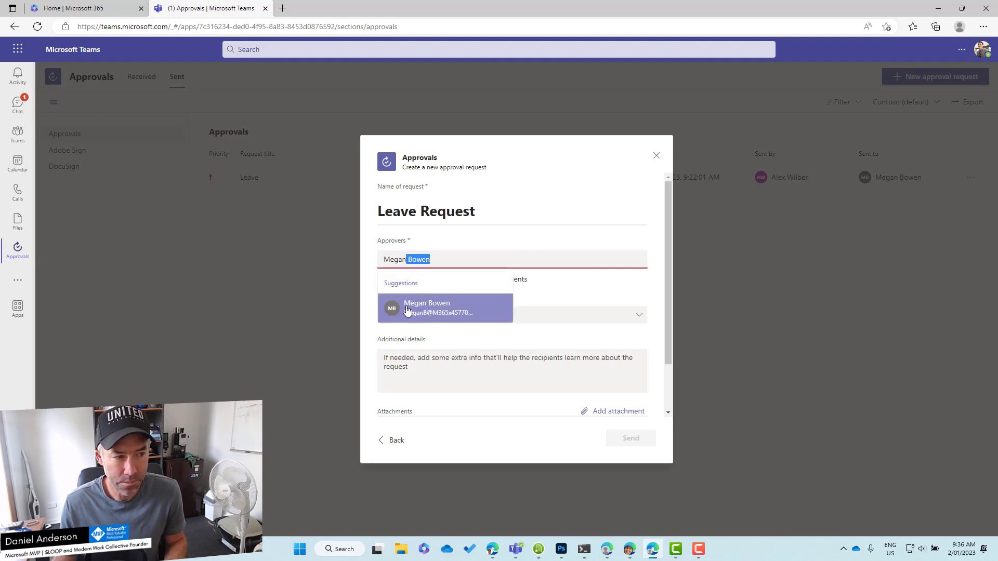
pyautogui.click(407, 310)
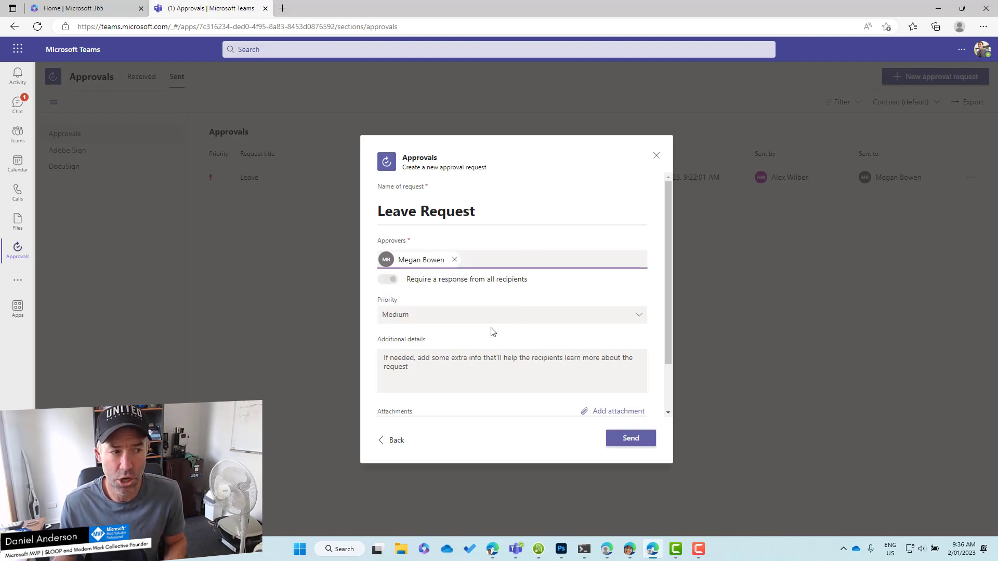
pyautogui.click(424, 318)
pyautogui.click(427, 351)
pyautogui.click(443, 367)
pyautogui.scroll(-1, 447, 367)
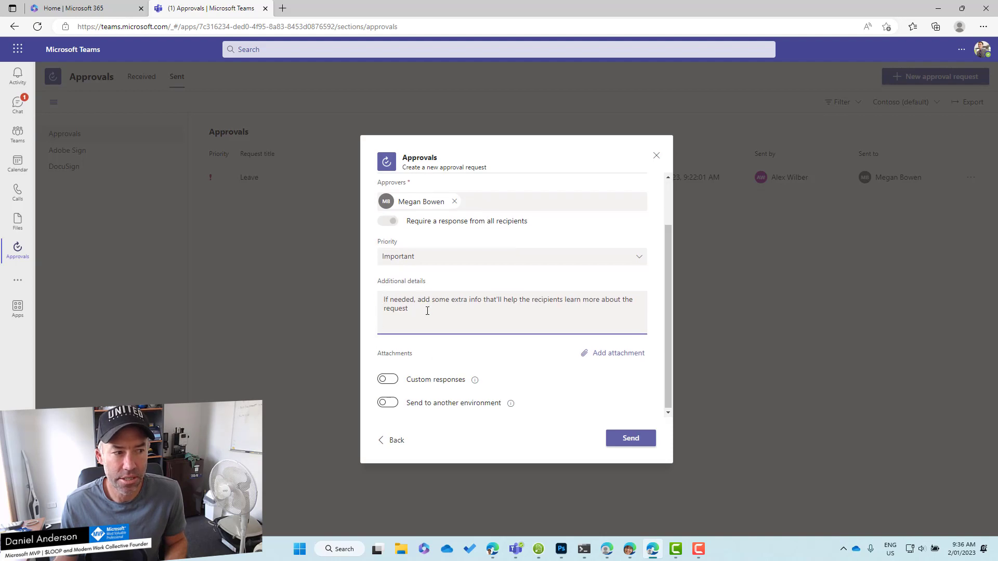
pyautogui.write('Need a break.')
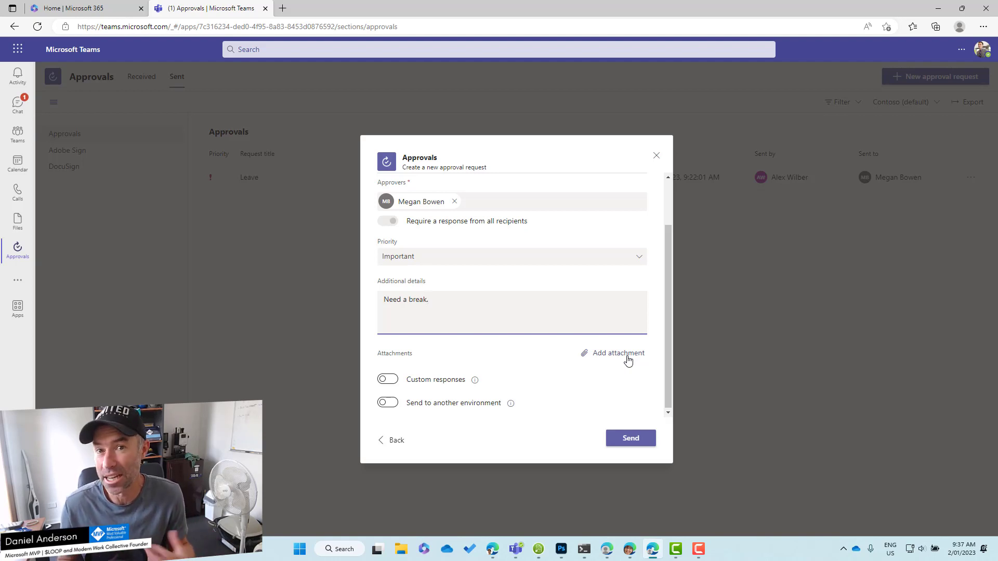
# - Enable custom responses 'Please approve' and 'No way', send the request, and bring in the approver's window
pyautogui.click(388, 380)
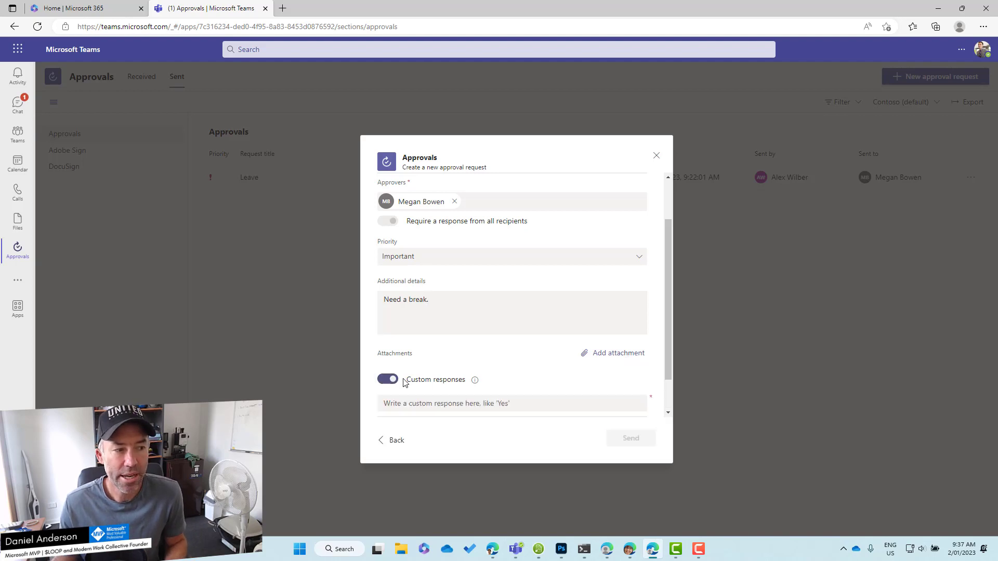
pyautogui.scroll(-2, 503, 401)
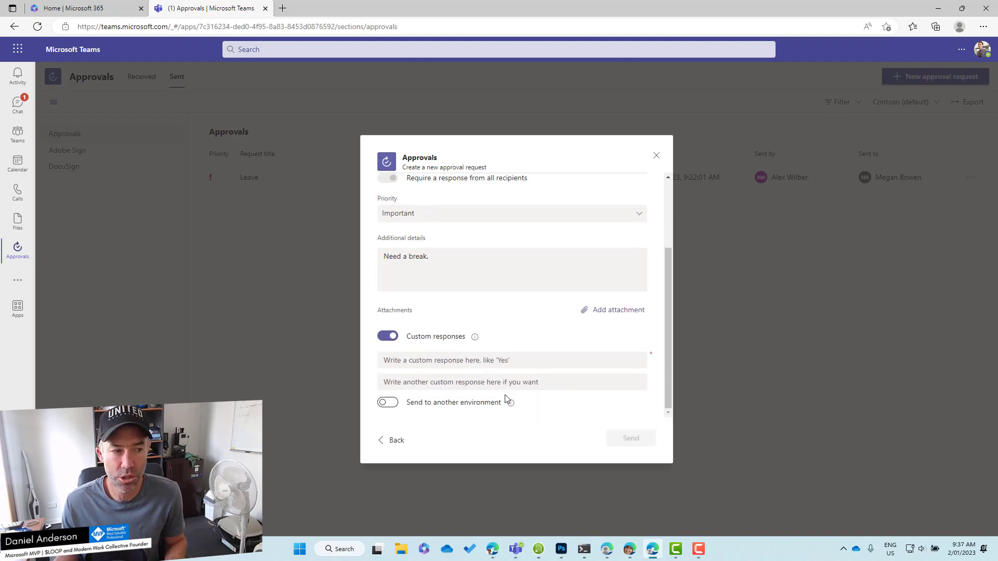
pyautogui.click(492, 366)
pyautogui.write('Please ')
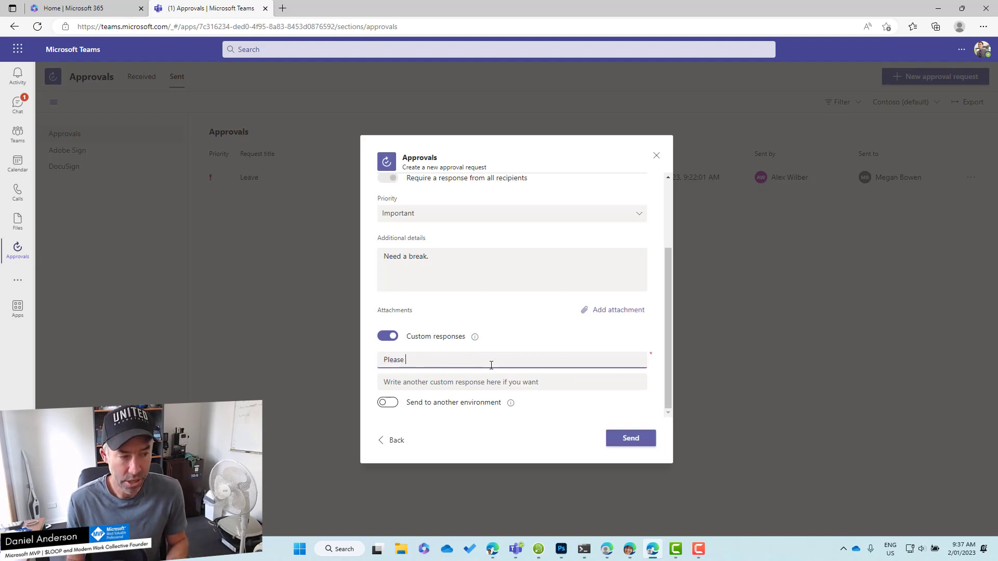
pyautogui.write('approve')
pyautogui.press('Tab')
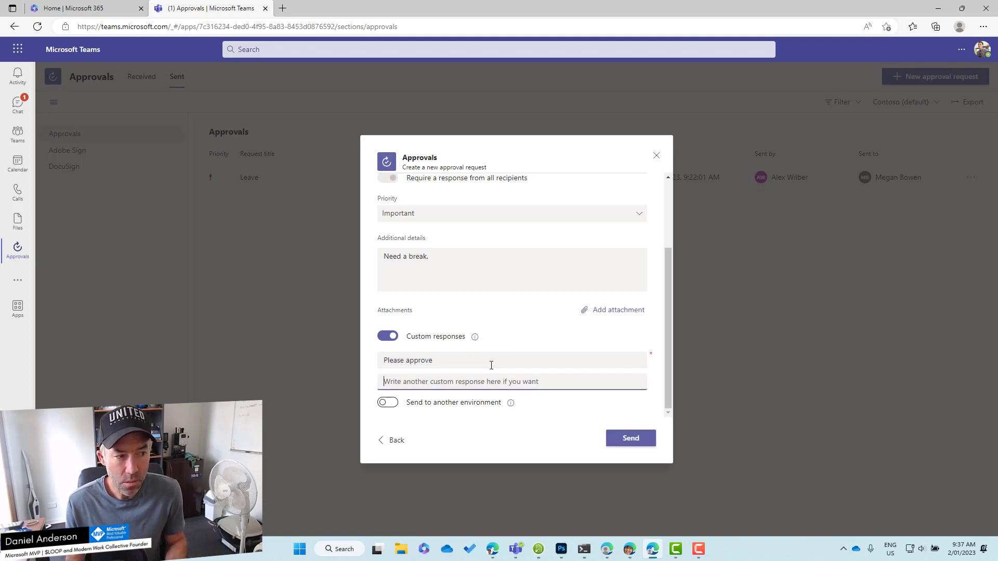
pyautogui.write('No way')
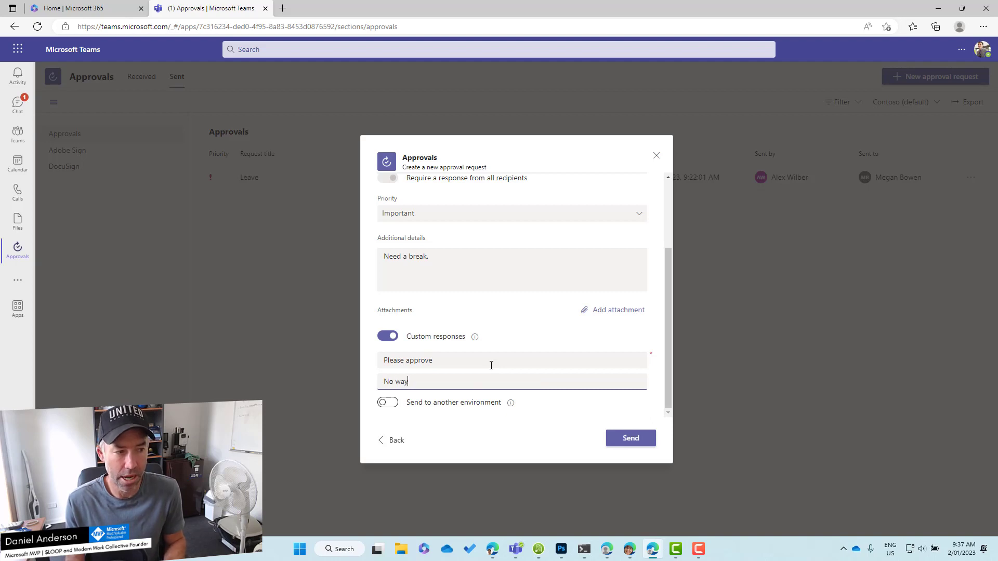
pyautogui.scroll(5, 520, 404)
pyautogui.scroll(-5, 471, 406)
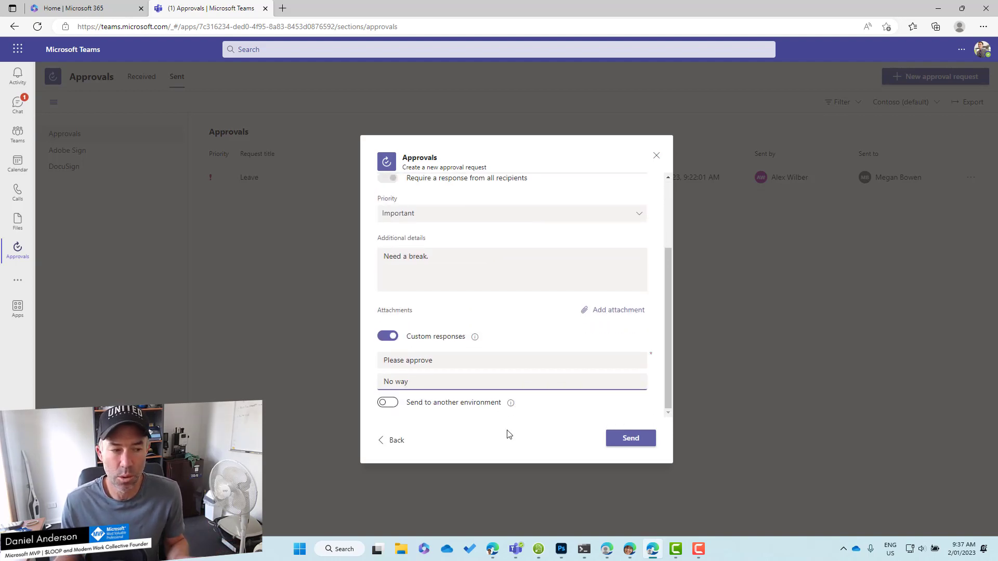
pyautogui.click(626, 440)
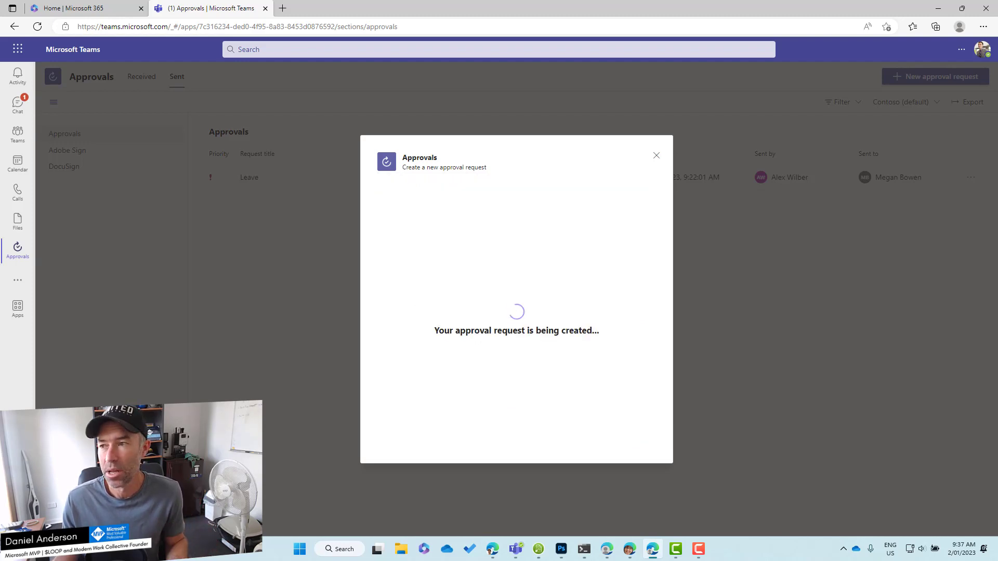
pyautogui.moveTo(997, 83); pyautogui.dragTo(645, 64)
# - As the approver, open the Leave Request notification and respond 'Please approve'
pyautogui.doubleClick(645, 63)
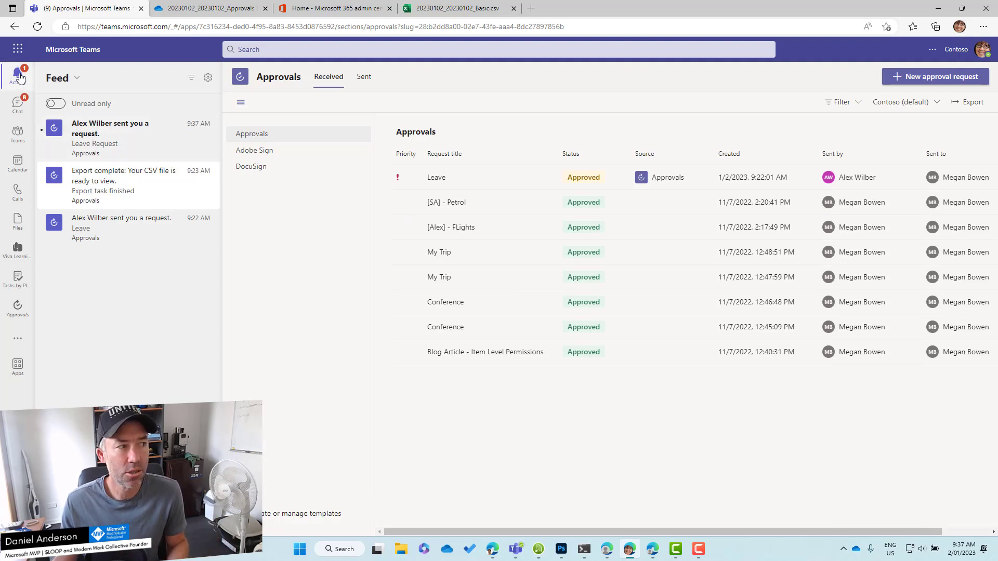
pyautogui.click(101, 134)
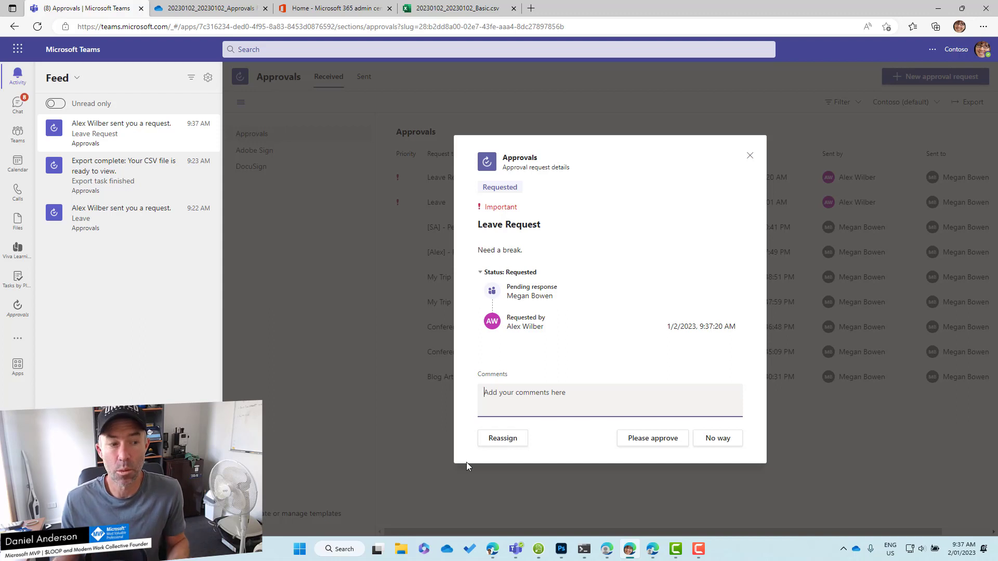
pyautogui.click(654, 444)
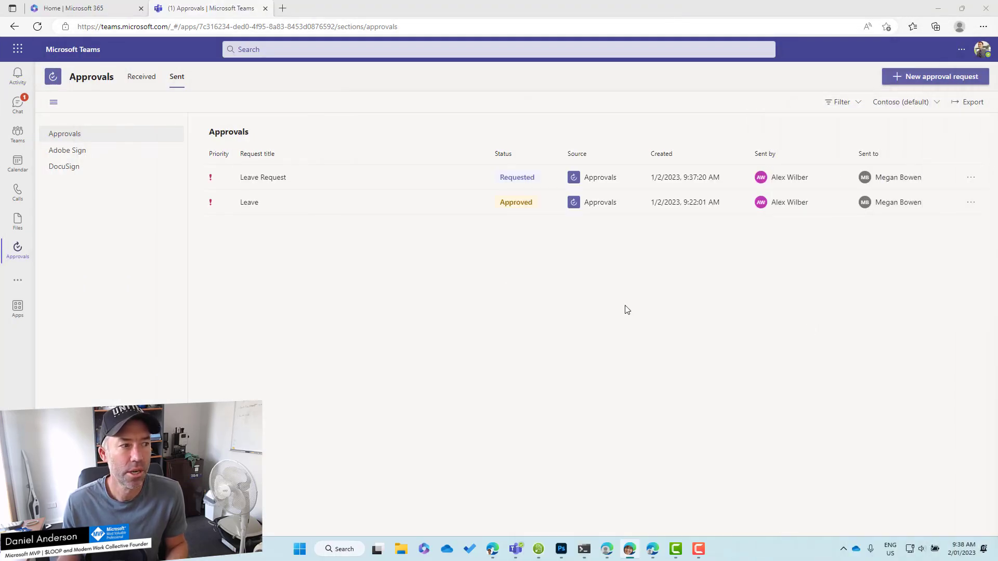
# - Open the final-status notification, save the approval details as Leave Request.pdf, and open the file
pyautogui.click(861, 507)
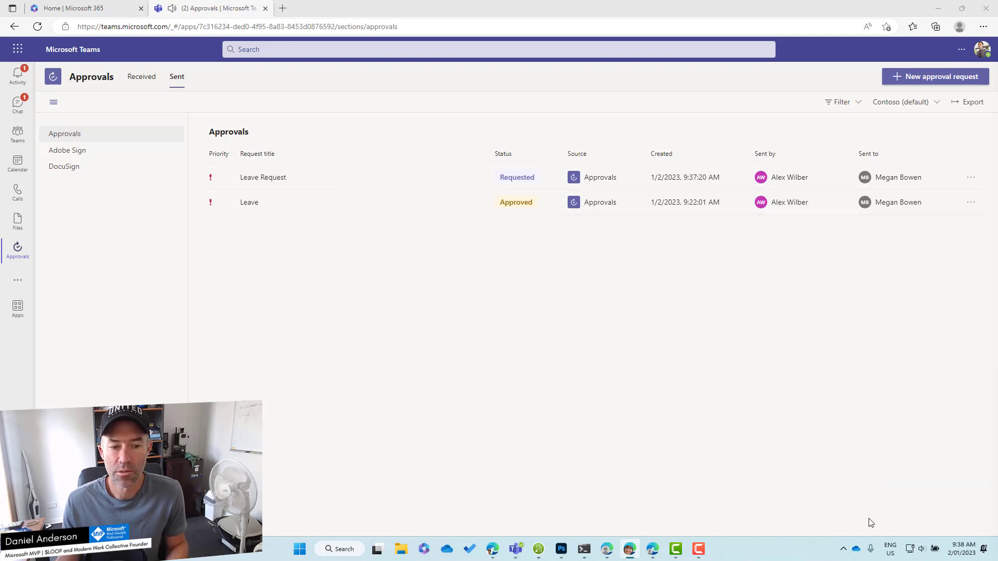
pyautogui.click(32, 86)
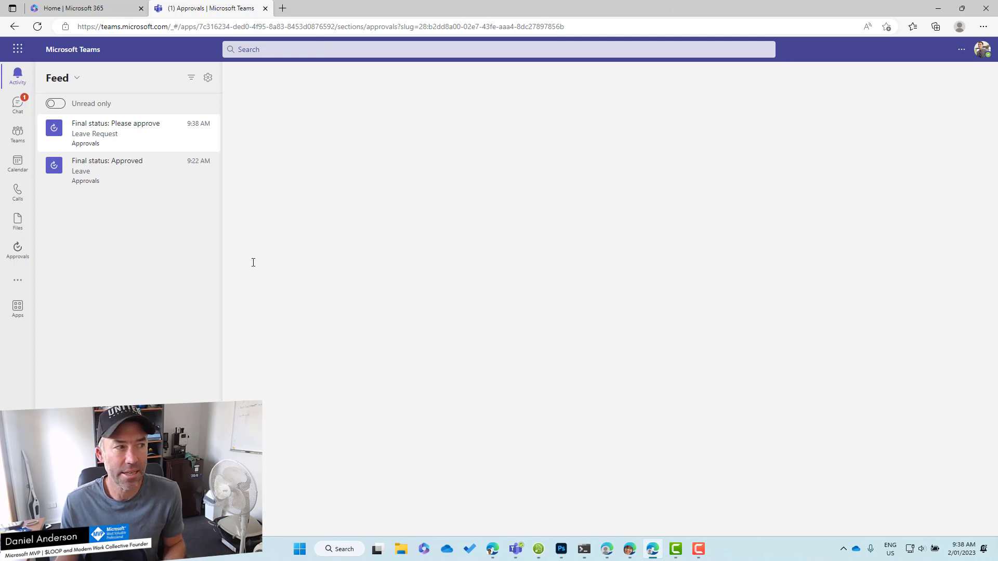
pyautogui.click(114, 145)
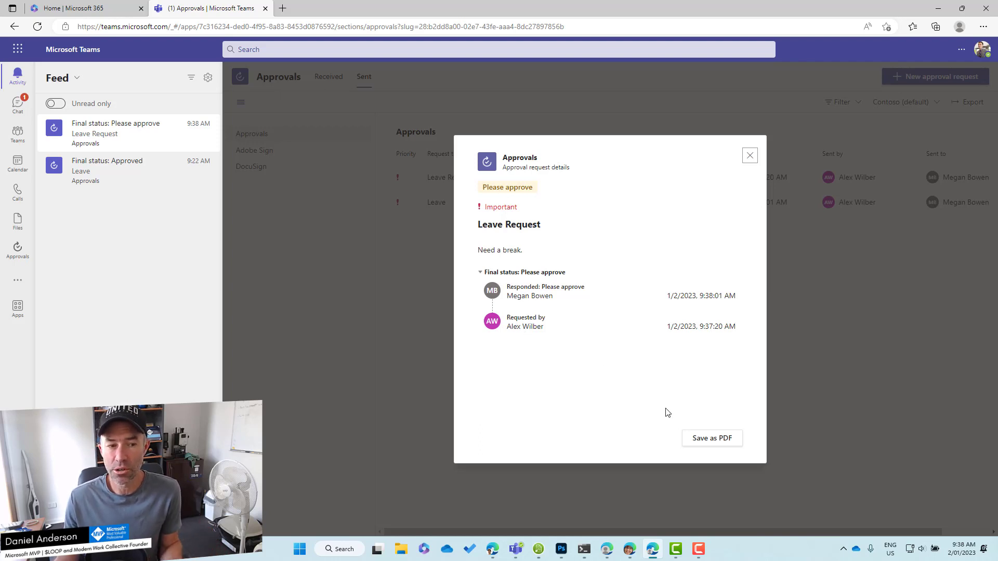
pyautogui.click(713, 450)
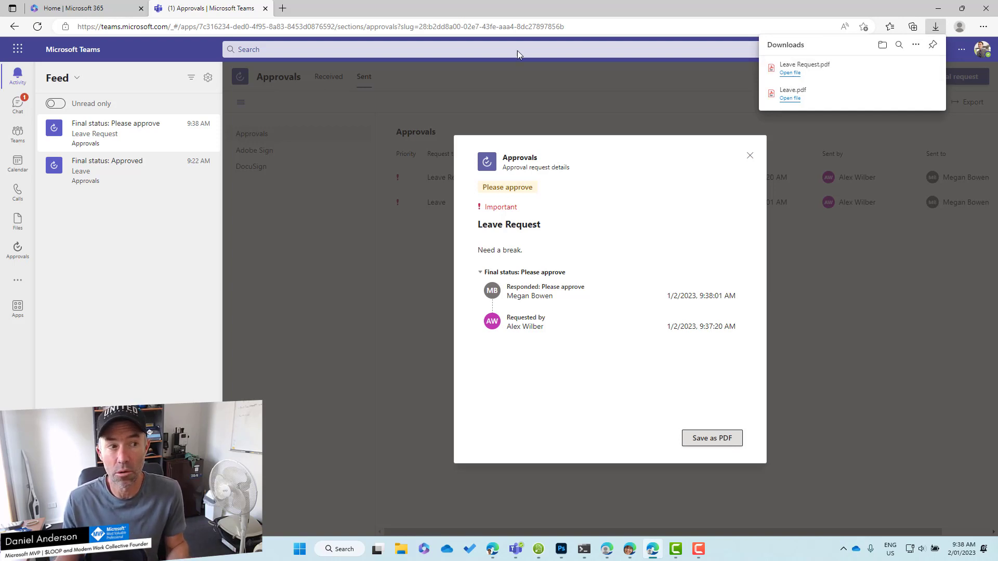
pyautogui.click(790, 75)
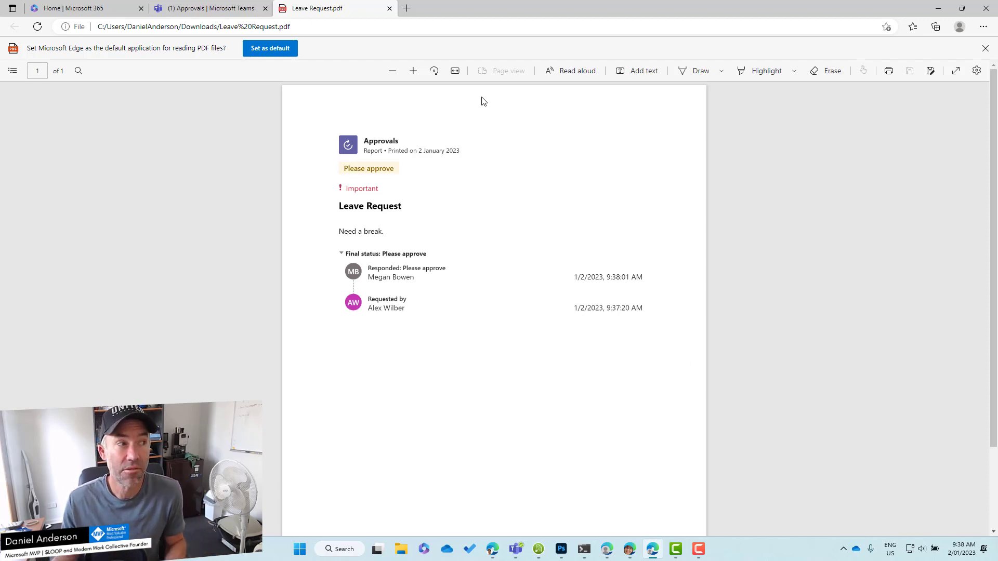
# - After reviewing the PDF, switch back to the Approvals | Microsoft Teams tab
pyautogui.click(210, 9)
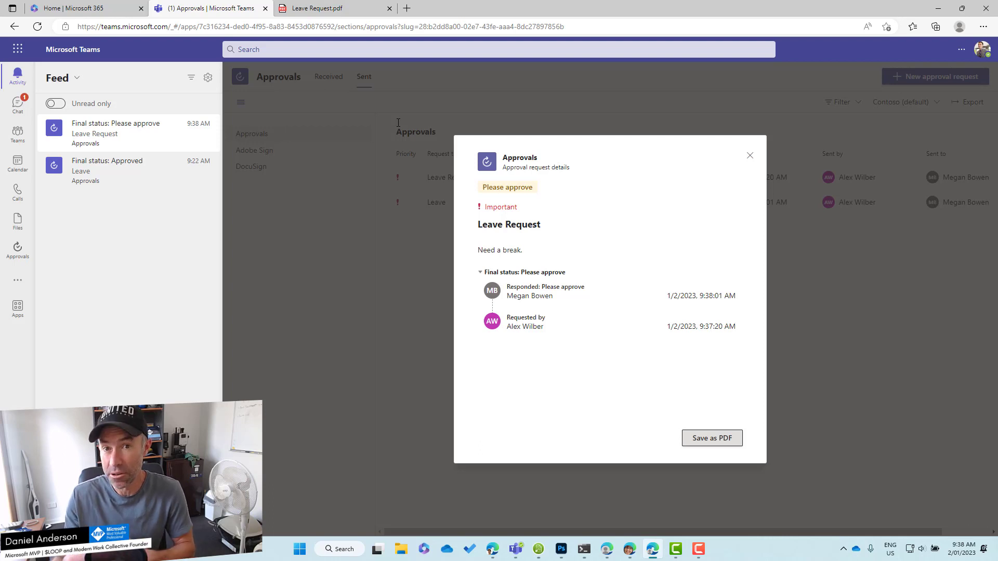
# - Close the request details, reopen Approvals, and bring up Export data to OneDrive for Received approvals
pyautogui.click(750, 156)
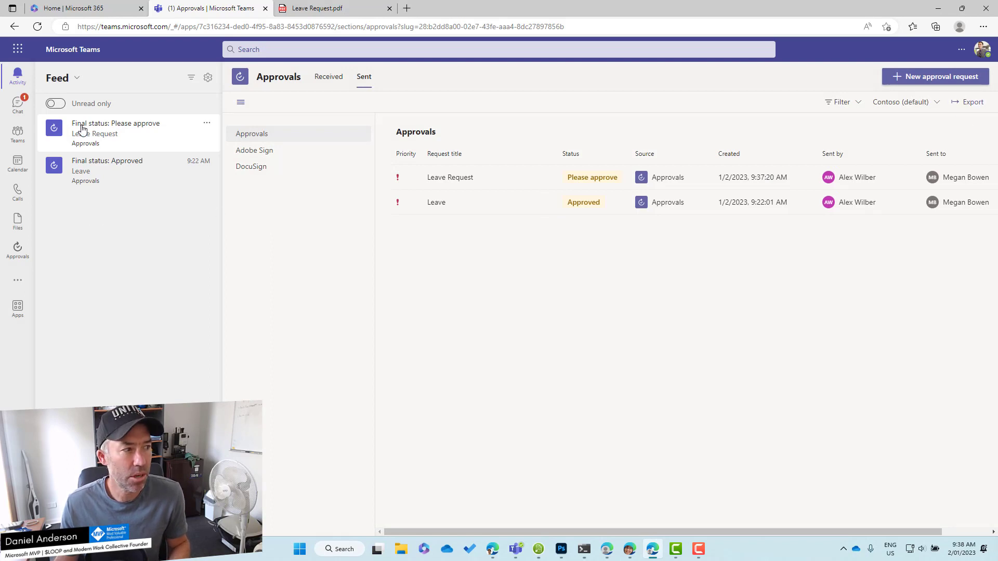
pyautogui.click(18, 255)
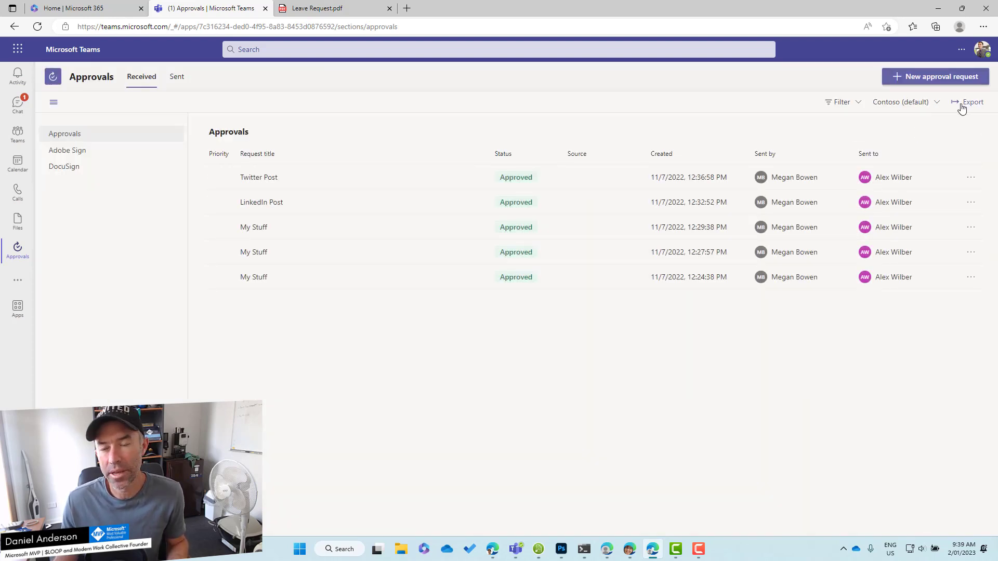
pyautogui.click(962, 106)
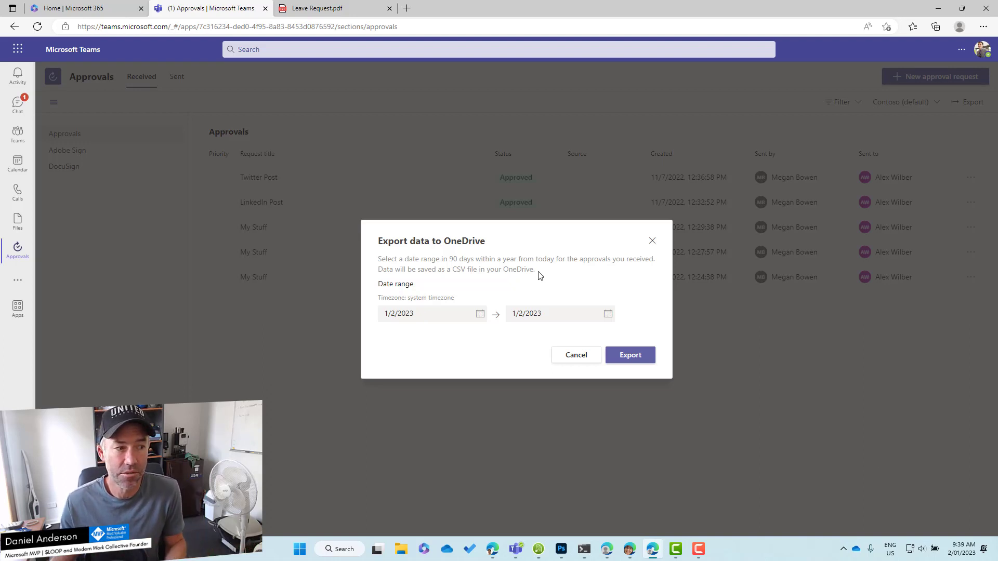
# - Set the export start date to October 1, 2022 and export the received approvals
pyautogui.click(488, 315)
pyautogui.click(464, 338)
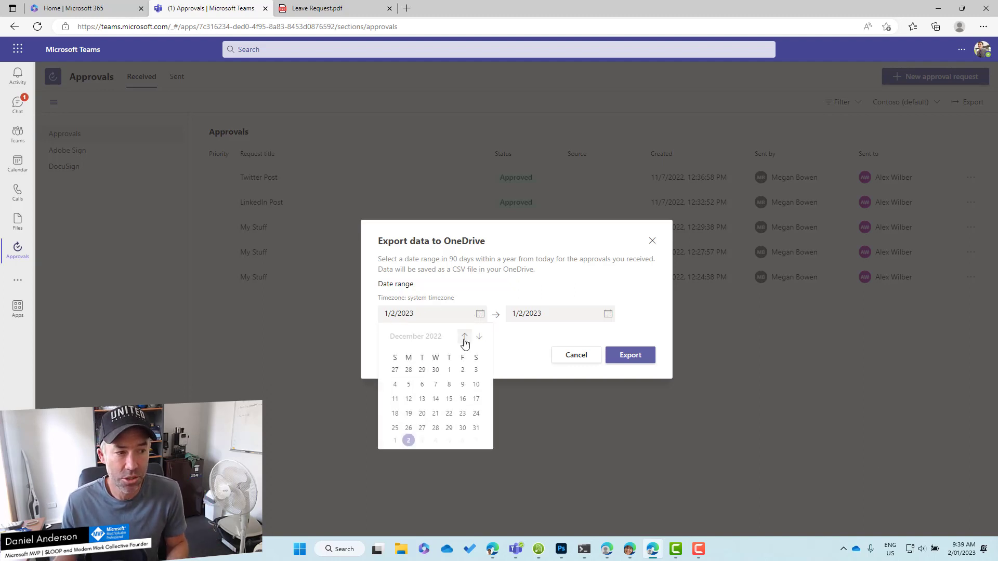
pyautogui.click(464, 337)
pyautogui.click(464, 337)
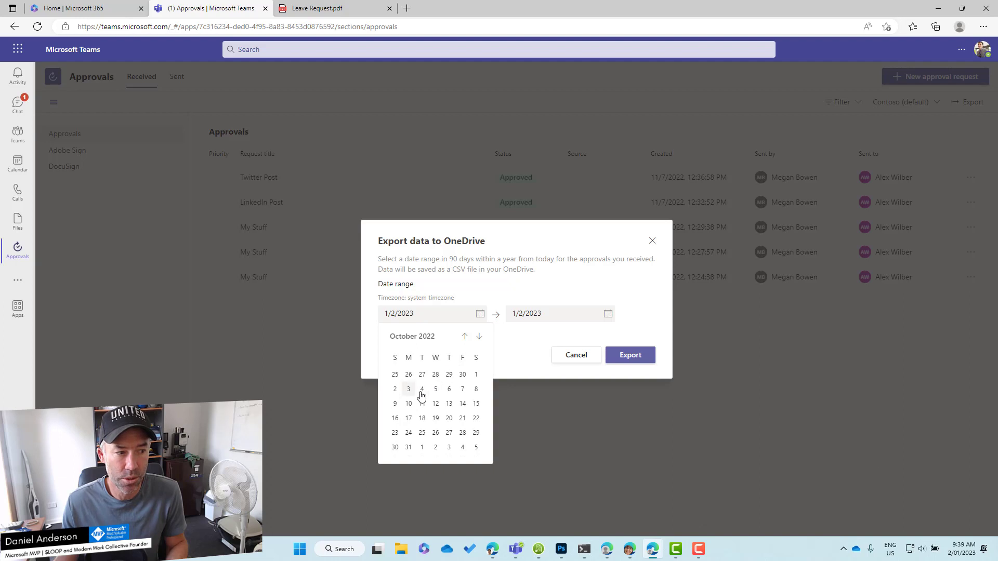
pyautogui.click(476, 375)
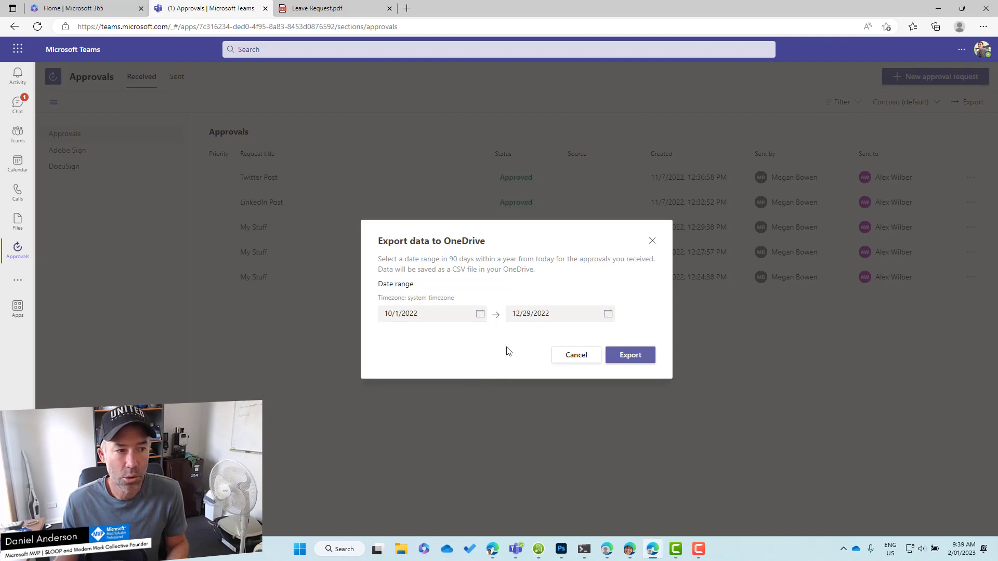
pyautogui.click(630, 355)
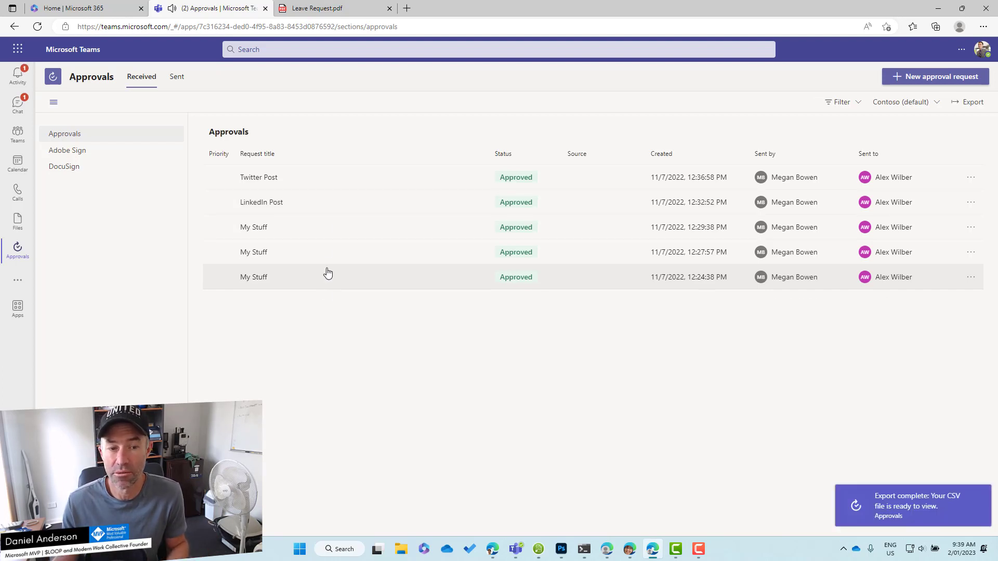
# - Open the Export complete notice and view 20221001_20221228_Basic.csv in Excel for the web
pyautogui.click(913, 515)
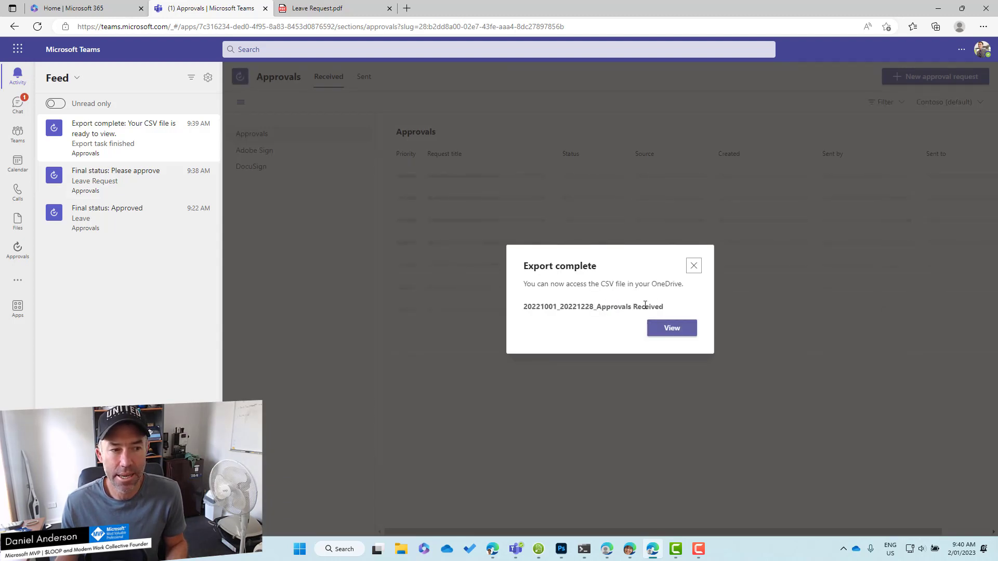
pyautogui.moveTo(525, 284); pyautogui.dragTo(644, 285)
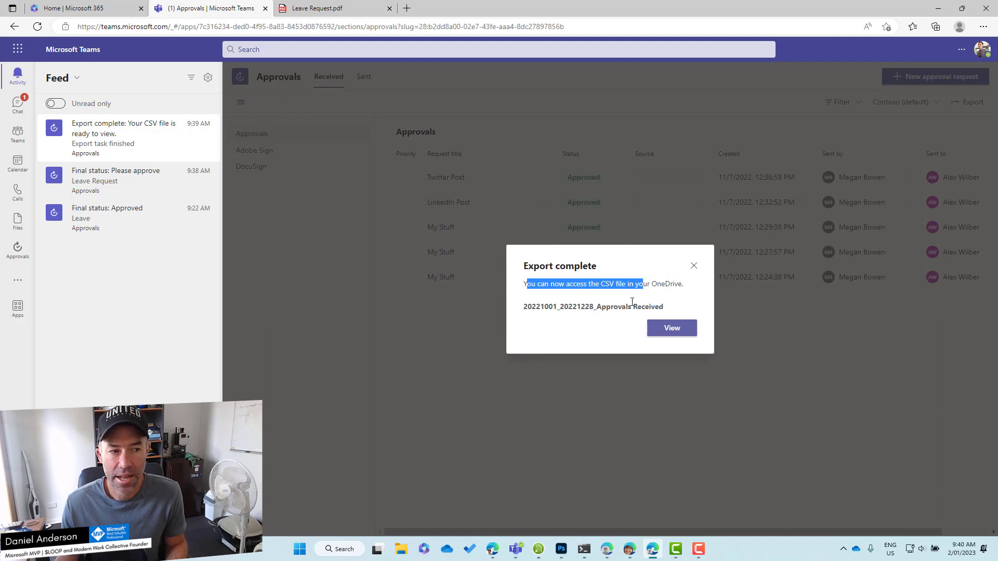
pyautogui.moveTo(549, 307); pyautogui.dragTo(630, 308)
pyautogui.click(665, 329)
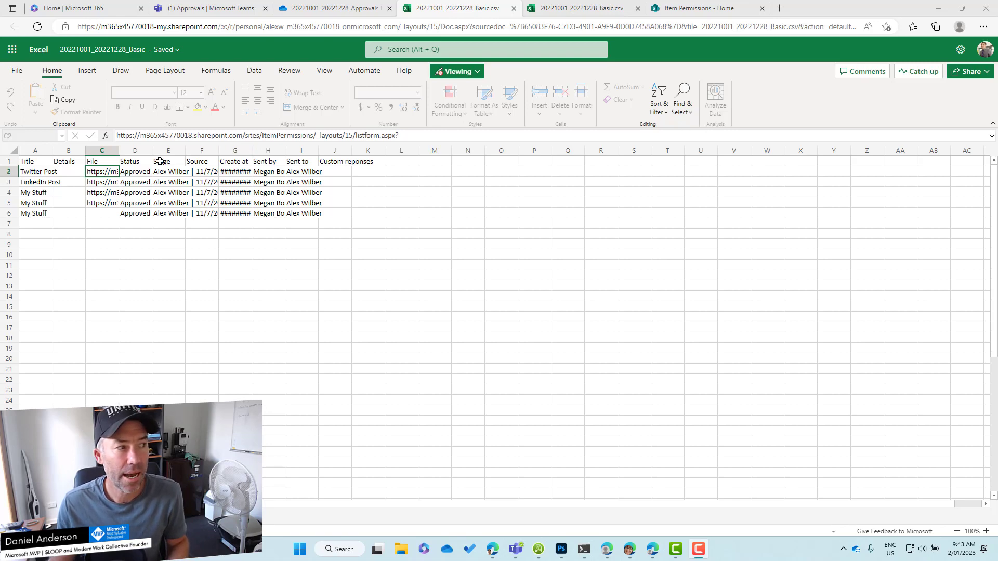
# - Widen columns D, A, E and F so statuses, titles, full dates and comments show
pyautogui.moveTo(151, 150); pyautogui.dragTo(266, 150)
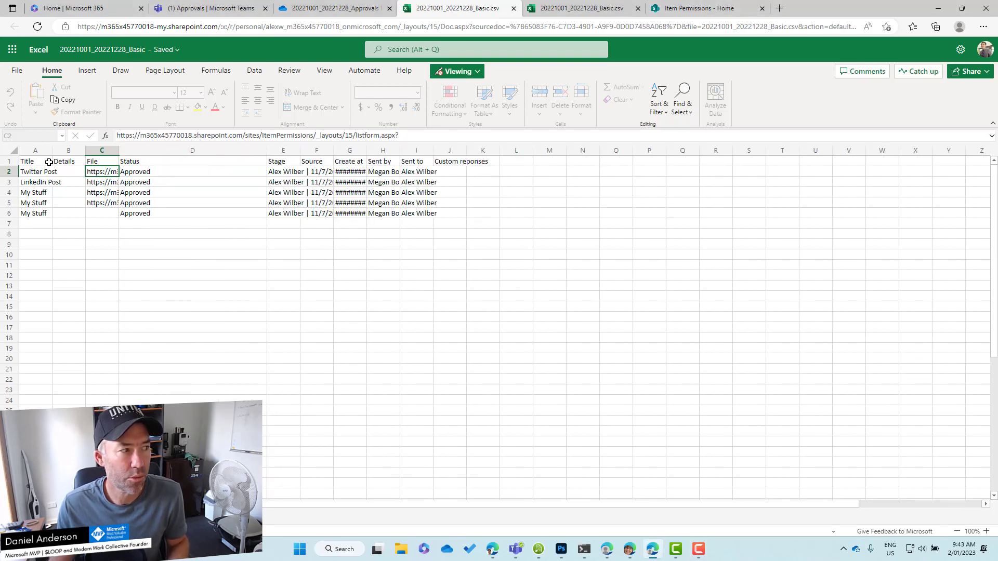
pyautogui.moveTo(52, 150); pyautogui.dragTo(111, 151)
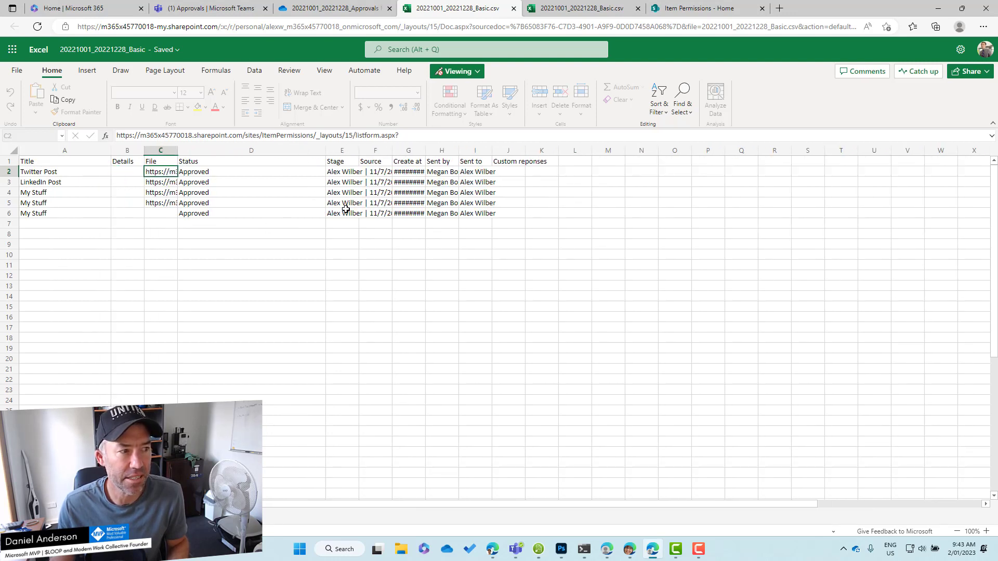
pyautogui.moveTo(360, 150); pyautogui.dragTo(581, 147)
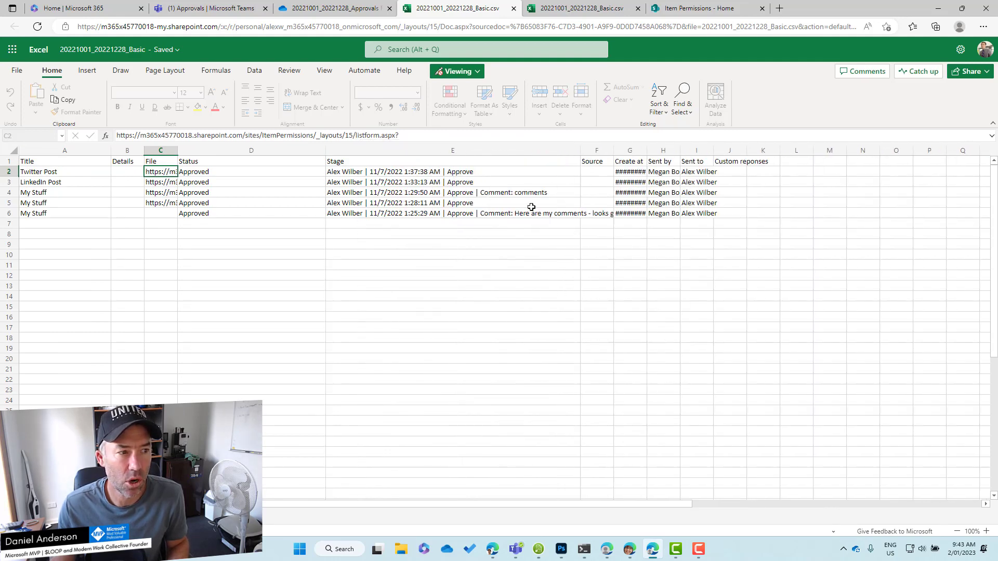
pyautogui.moveTo(613, 150); pyautogui.dragTo(635, 150)
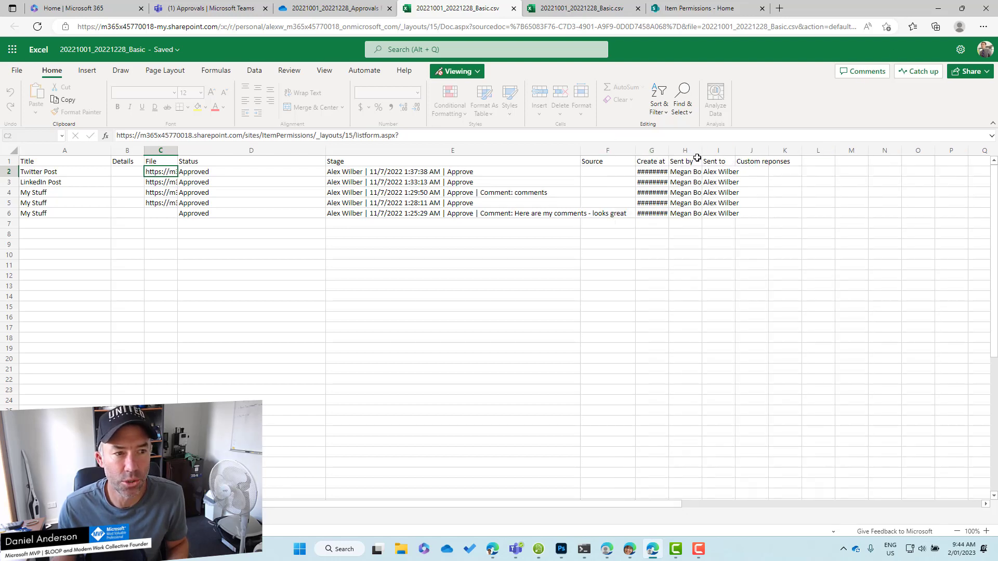
# - Select the Sent by names in H2:H6 and the Sent to names in column I, then return to Teams
pyautogui.moveTo(683, 173); pyautogui.dragTo(689, 212)
pyautogui.moveTo(725, 172); pyautogui.dragTo(723, 205)
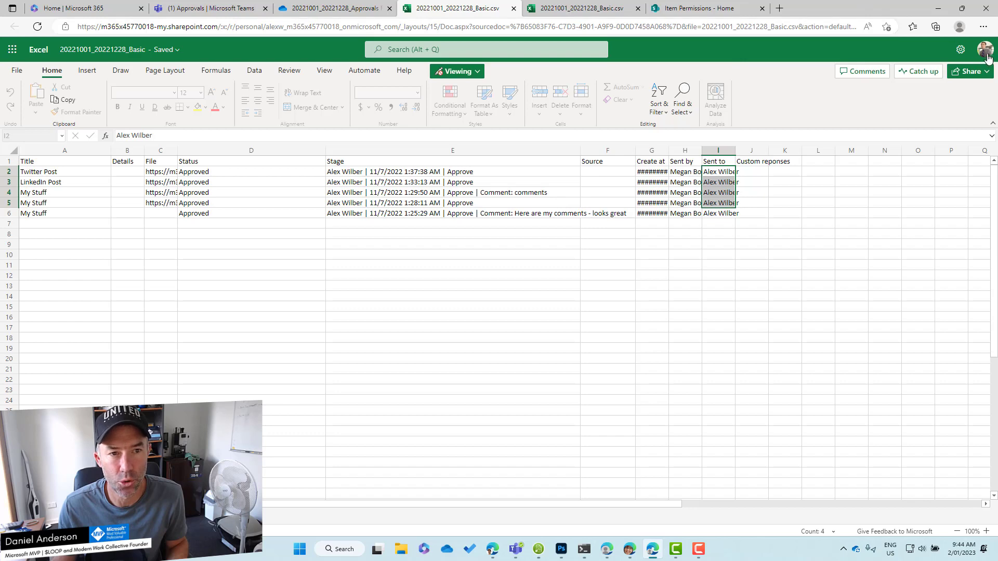
pyautogui.click(175, 10)
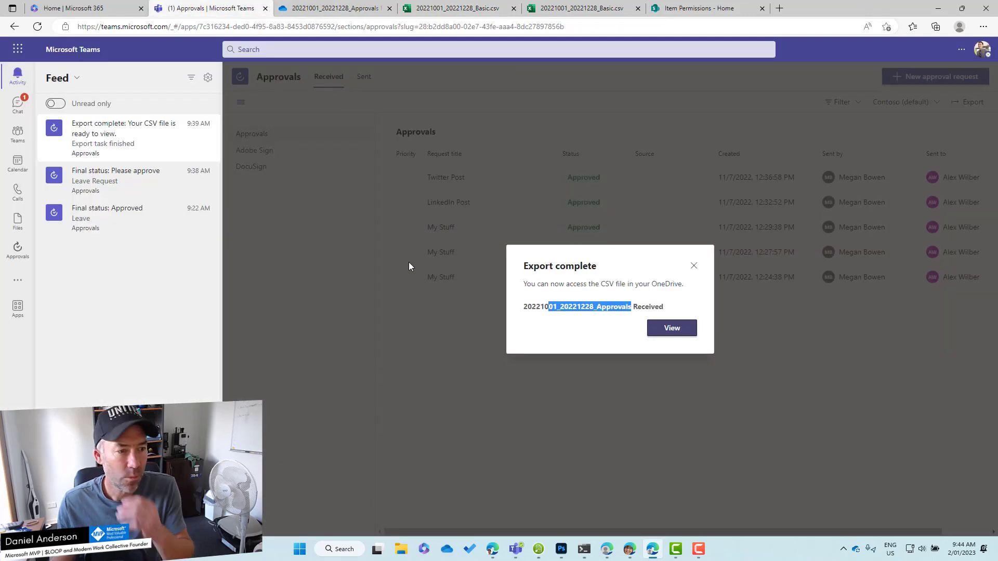
# - Dismiss the Export complete notice, reopen Approvals, and go to the second Basic.csv copy in Excel
pyautogui.click(693, 266)
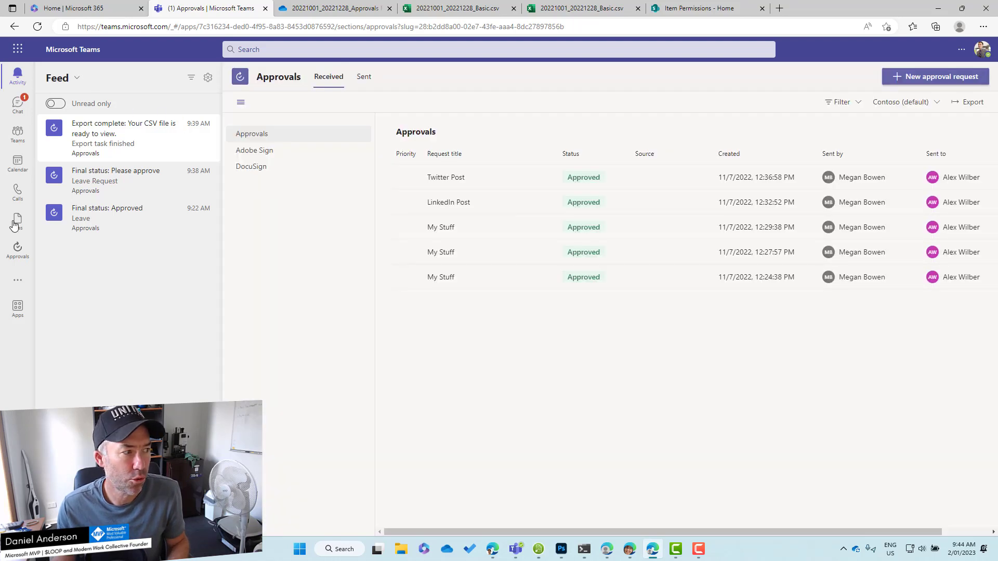
pyautogui.click(27, 253)
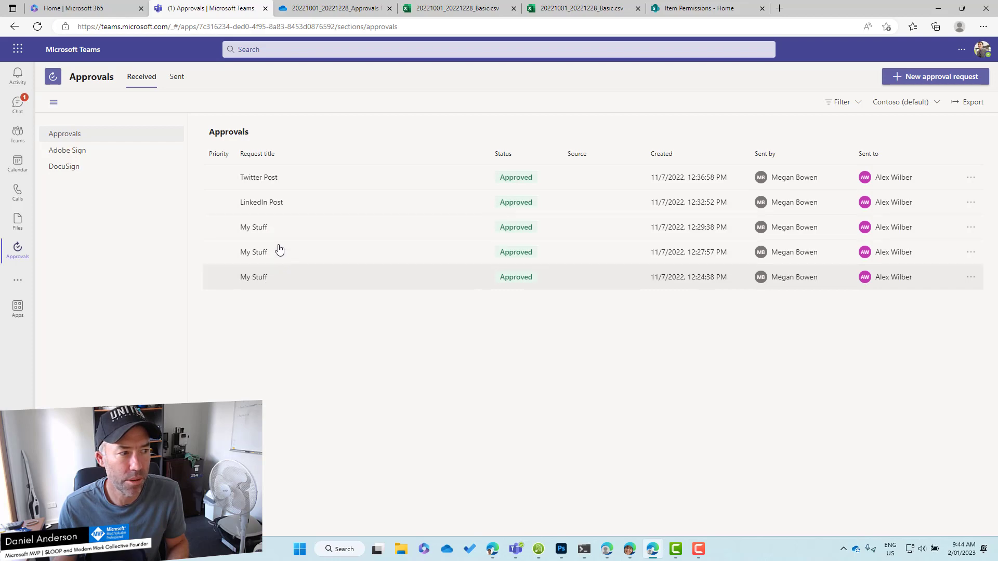
pyautogui.click(585, 8)
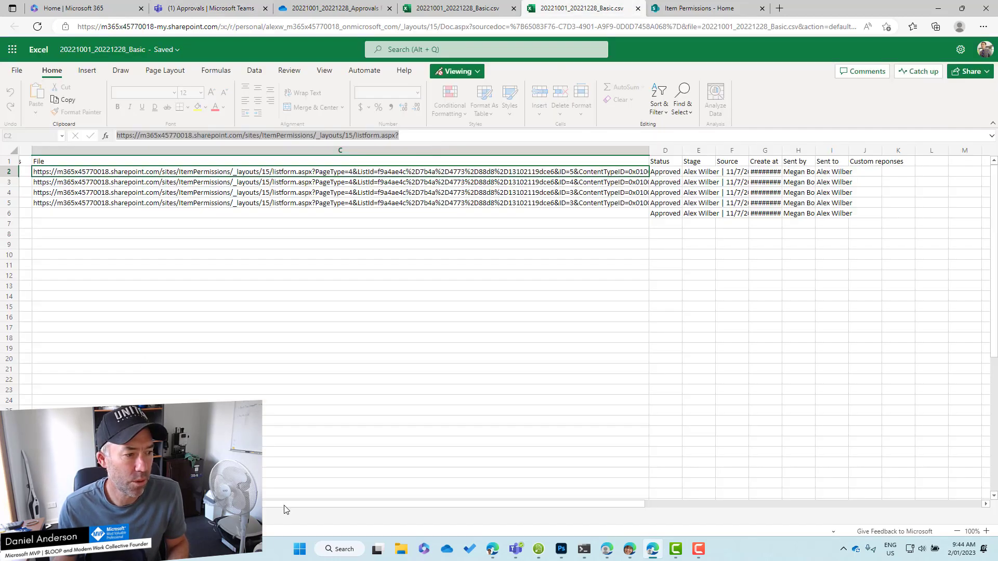
# - Scroll the CSV back to columns A and B, then return to the Teams Approvals list
pyautogui.moveTo(284, 505); pyautogui.dragTo(249, 506)
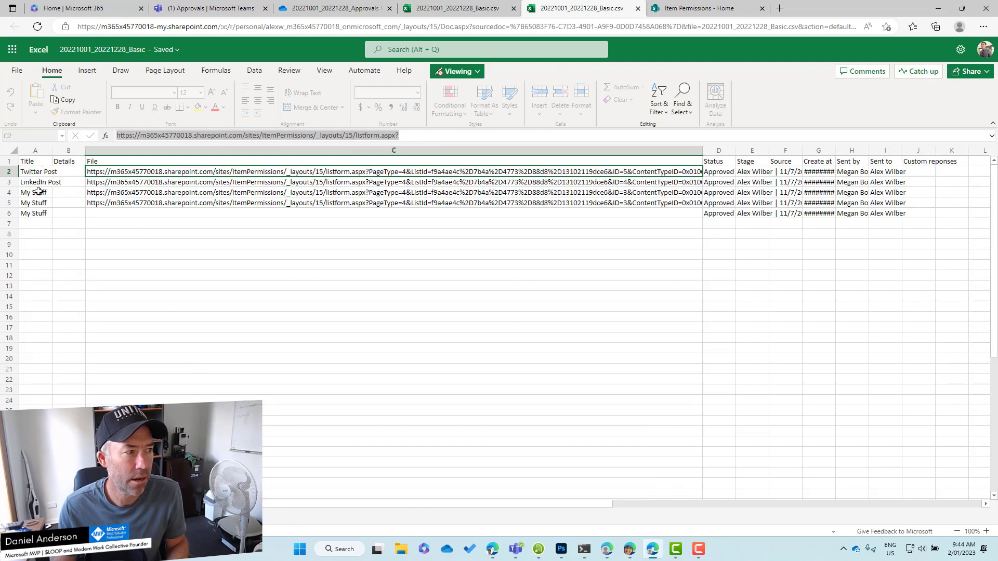
pyautogui.click(208, 9)
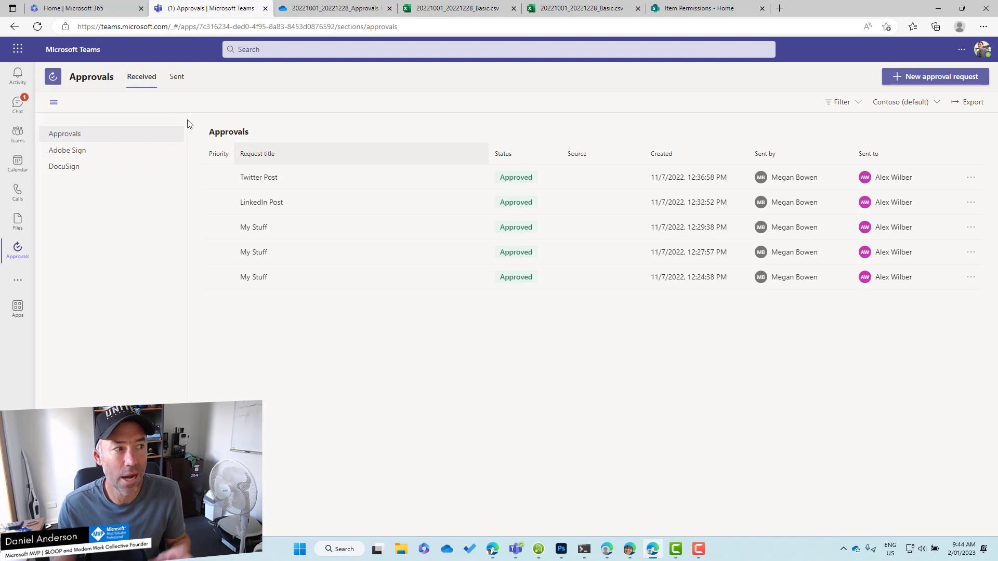
# - Show the Sent approvals, start then cancel an export, and open the Leave Request's actions menu
pyautogui.click(177, 78)
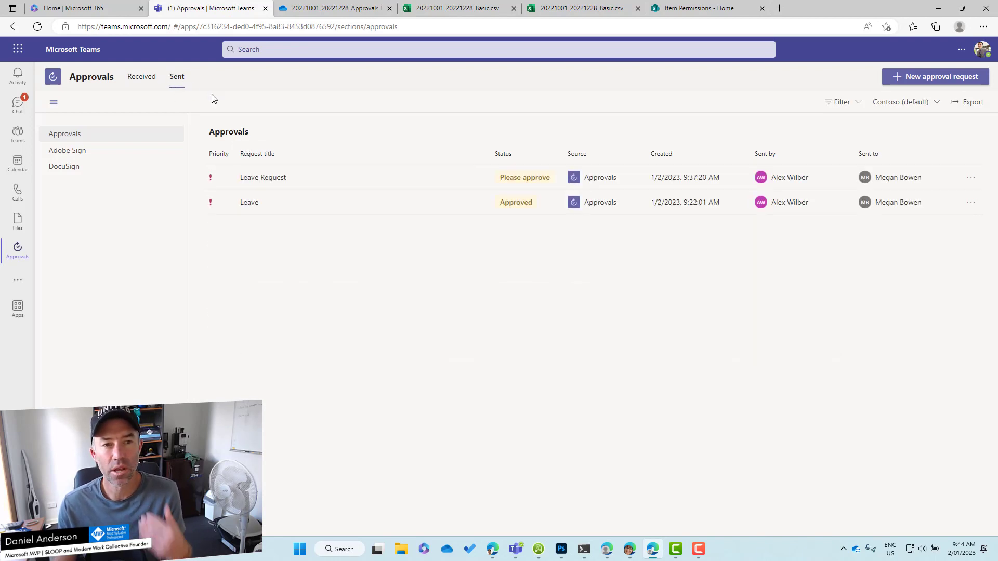
pyautogui.click(977, 107)
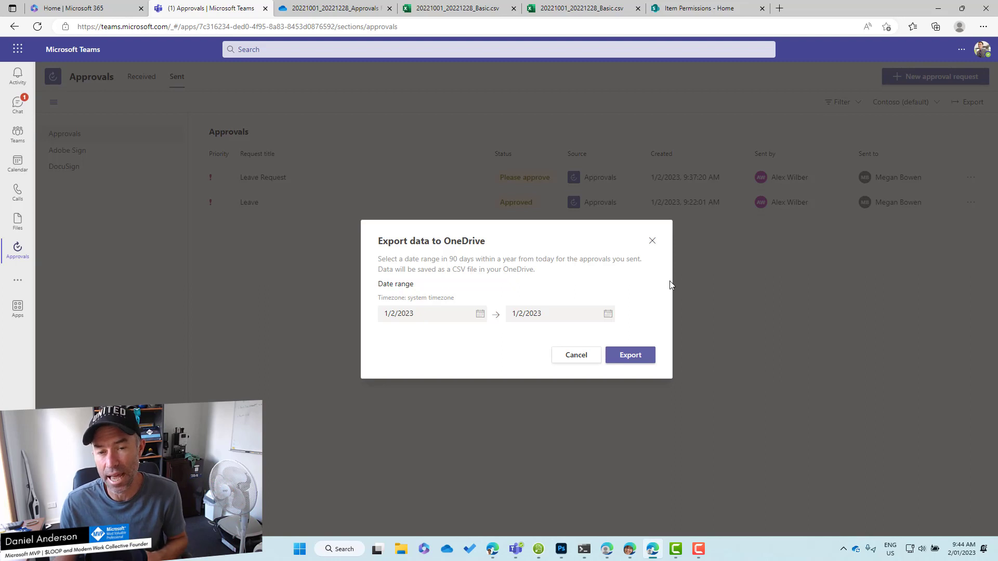
pyautogui.click(652, 242)
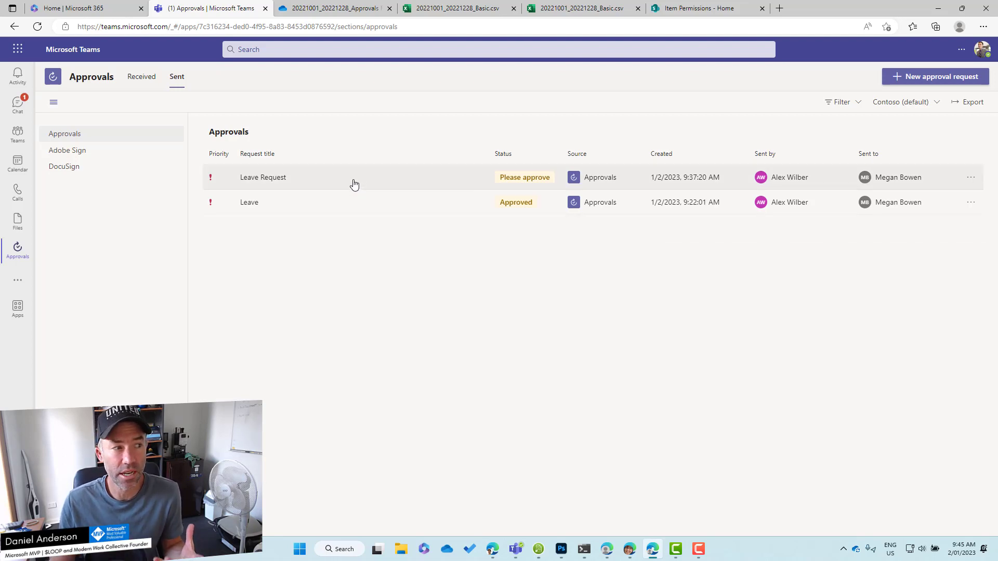
pyautogui.click(971, 179)
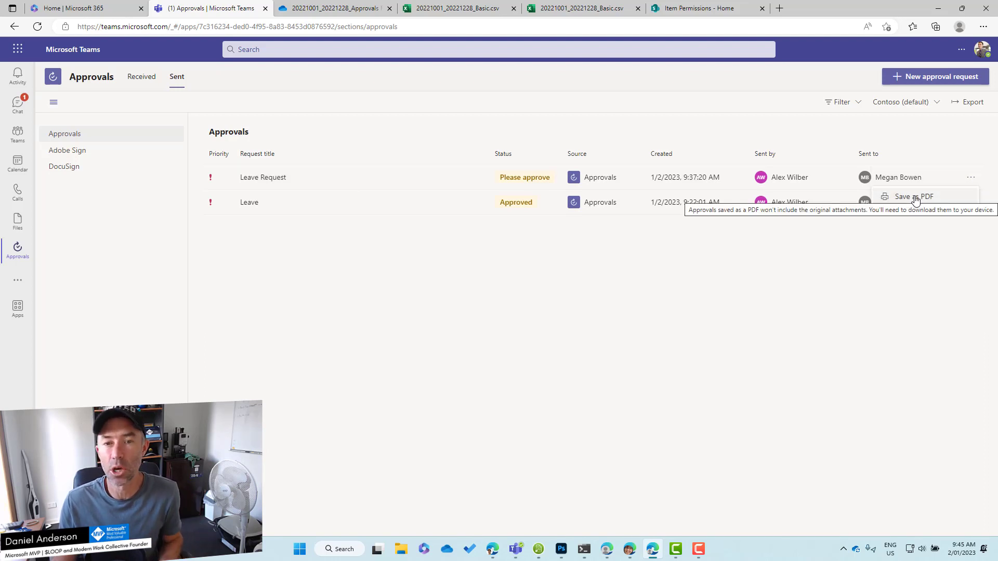